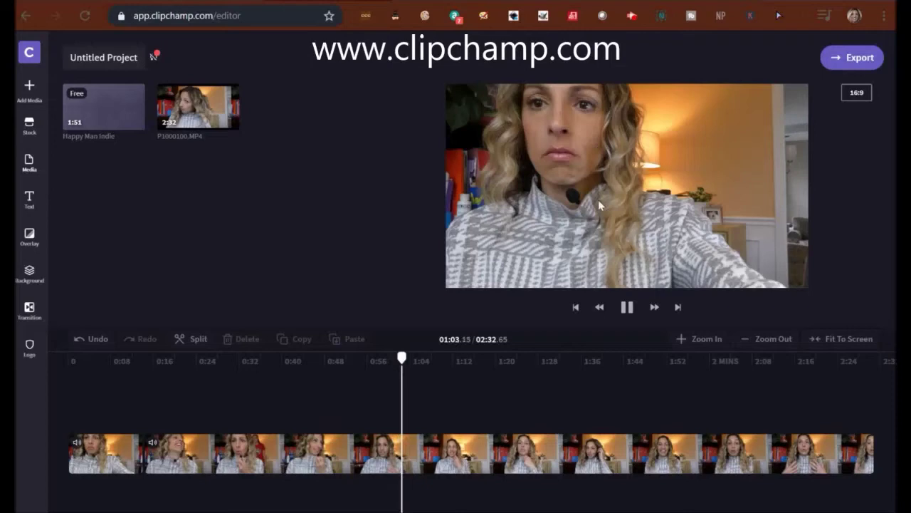
Review the raw footage, pausing playback at 1:13, 1:17 and 1:22
click(626, 307)
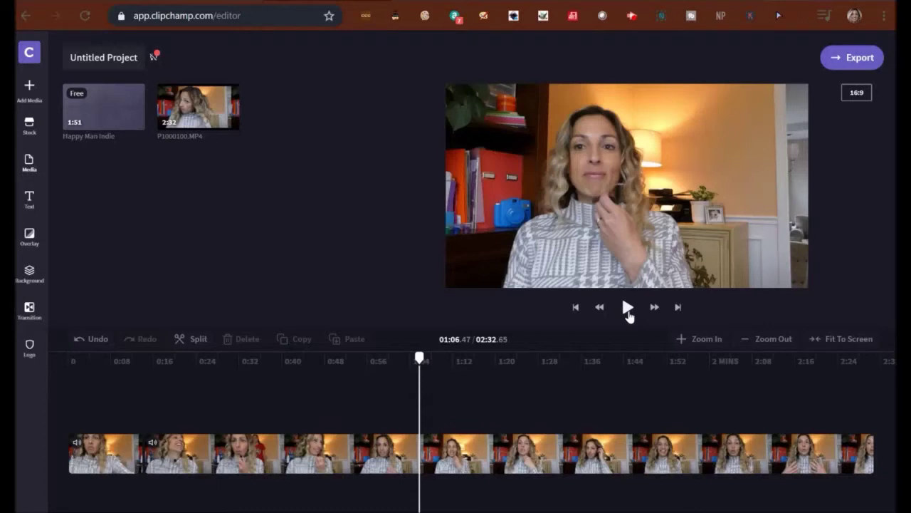
click(627, 309)
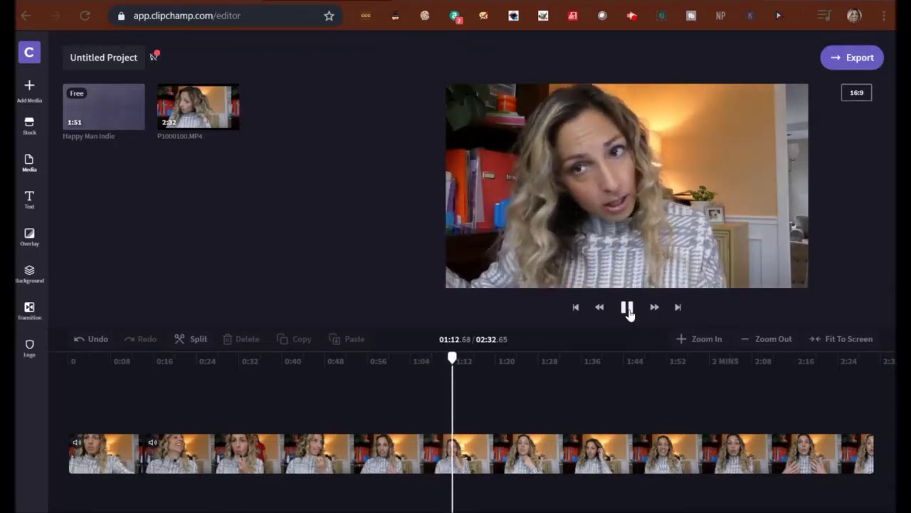
click(627, 311)
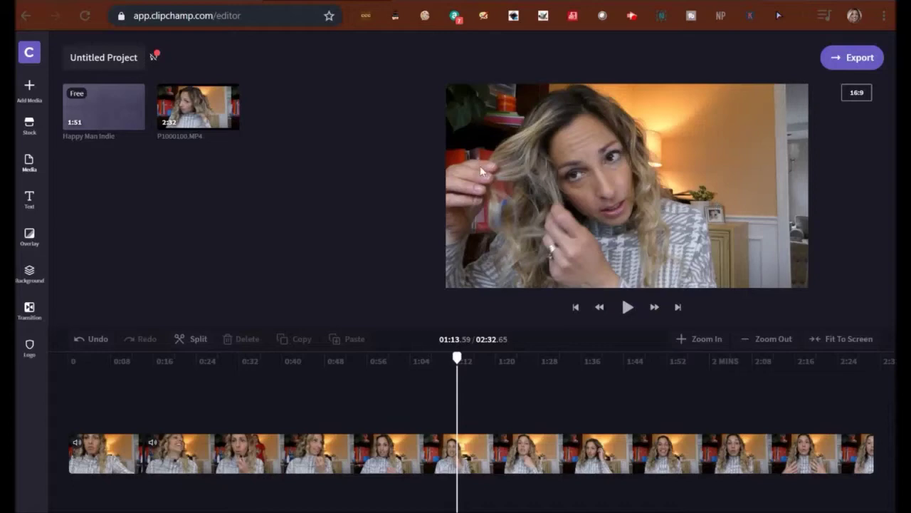
click(627, 308)
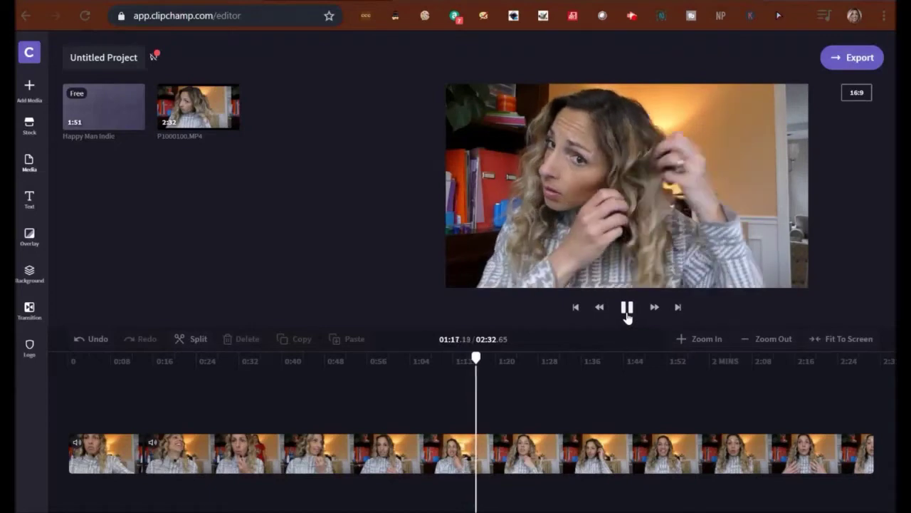
click(626, 310)
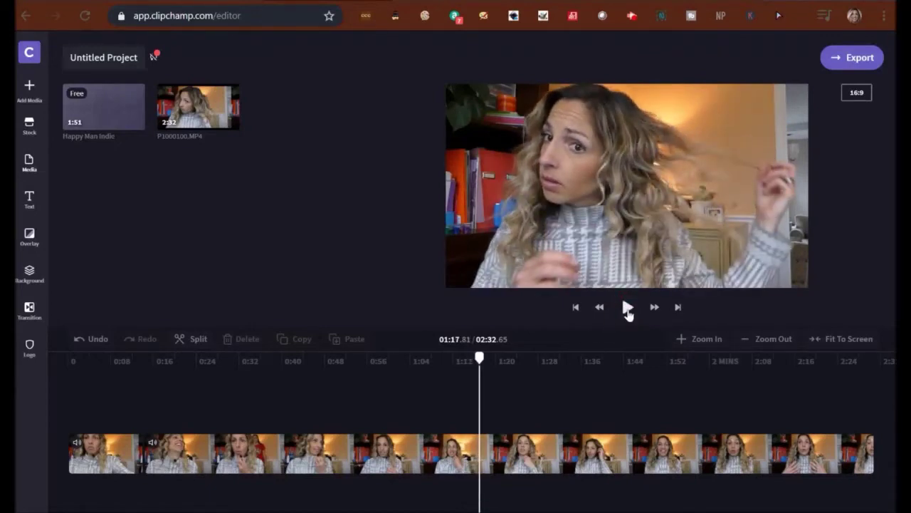
click(628, 311)
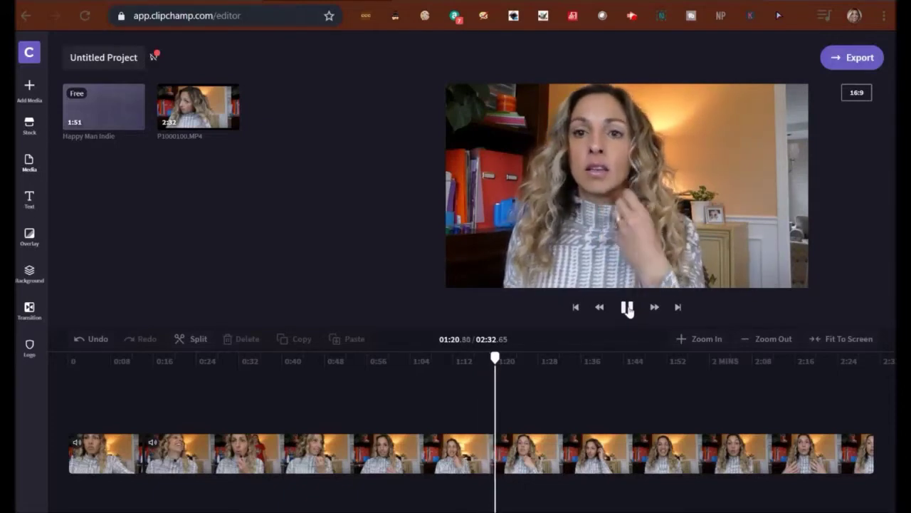
click(628, 311)
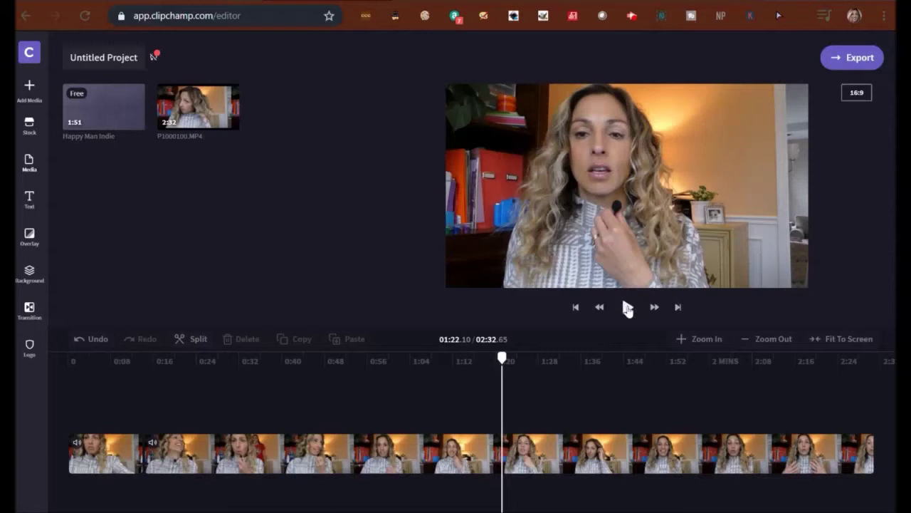
click(628, 309)
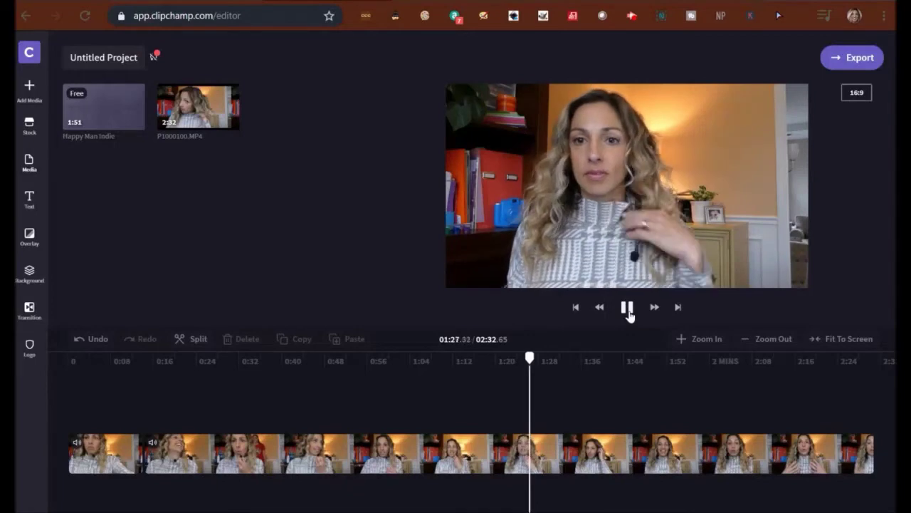
Find the 1:42 cut point and select the long second clip on the timeline
click(628, 309)
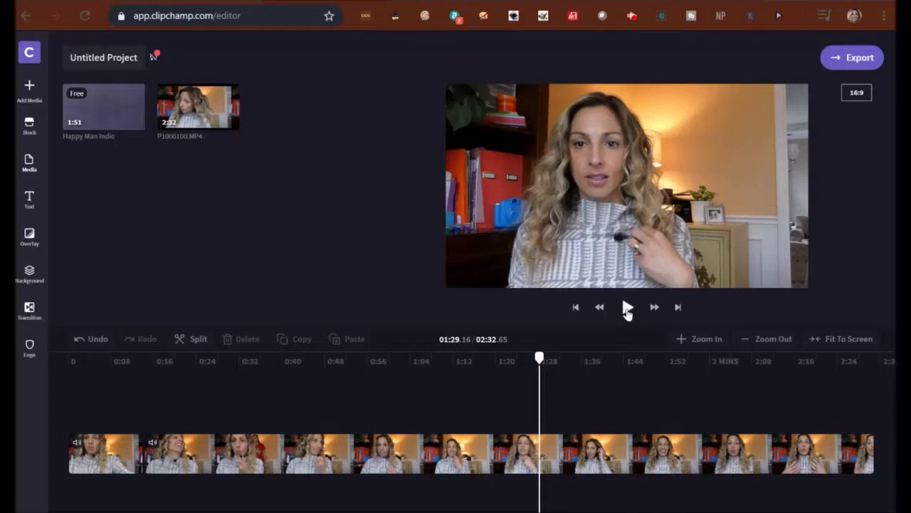
click(628, 311)
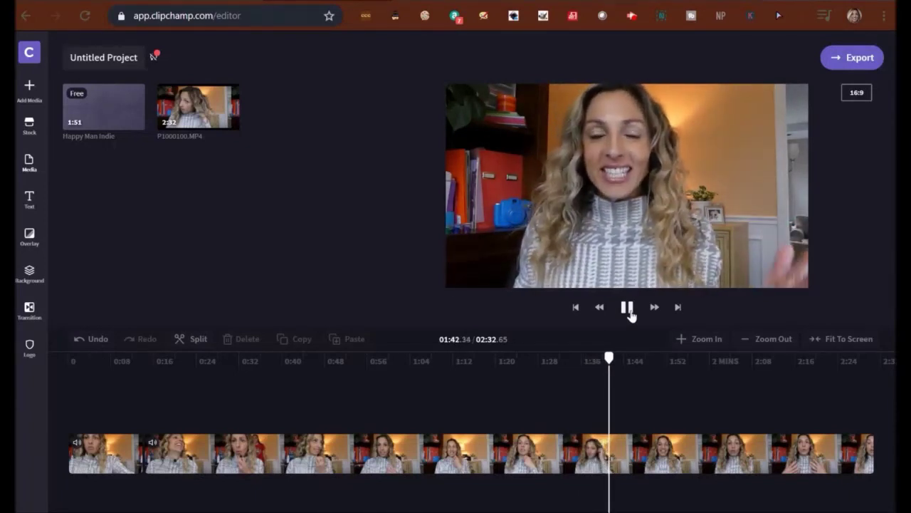
click(628, 308)
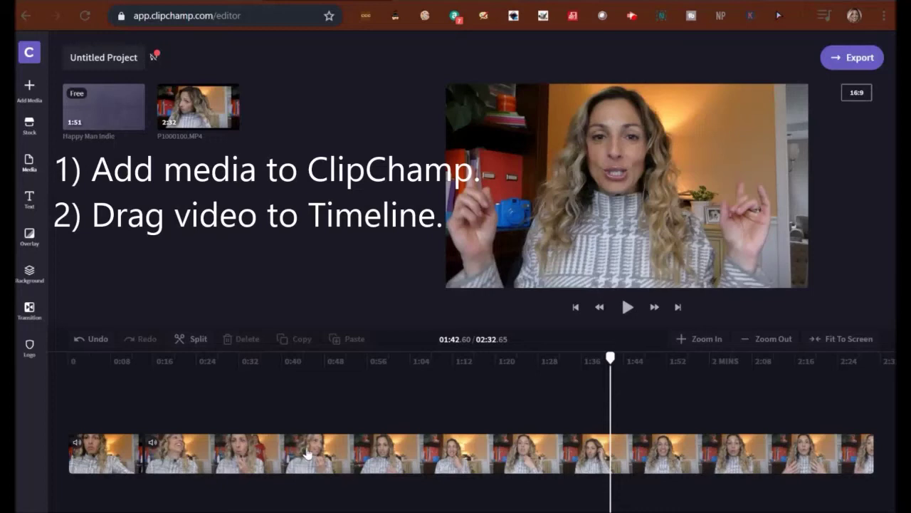
click(349, 466)
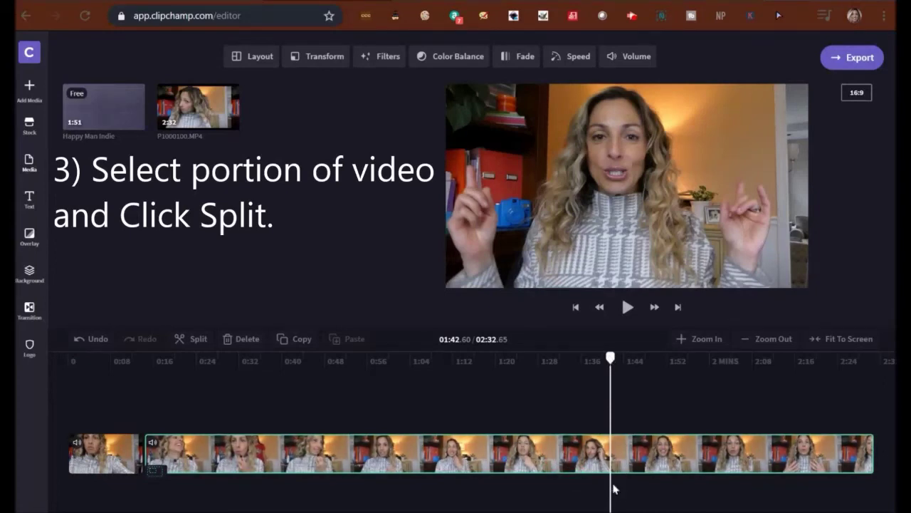
Split P1000100.MP4 at 1:42, then delete the middle section and the short opening clip
click(194, 341)
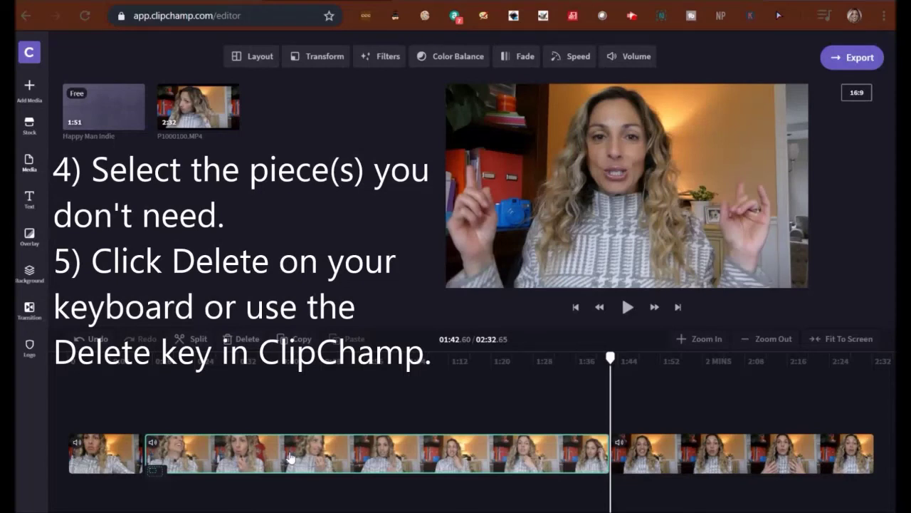
key(Delete)
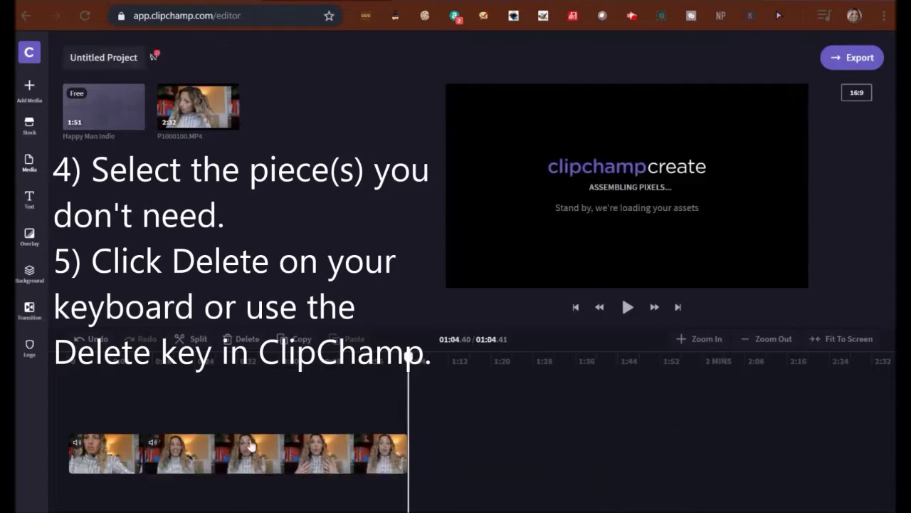
click(93, 459)
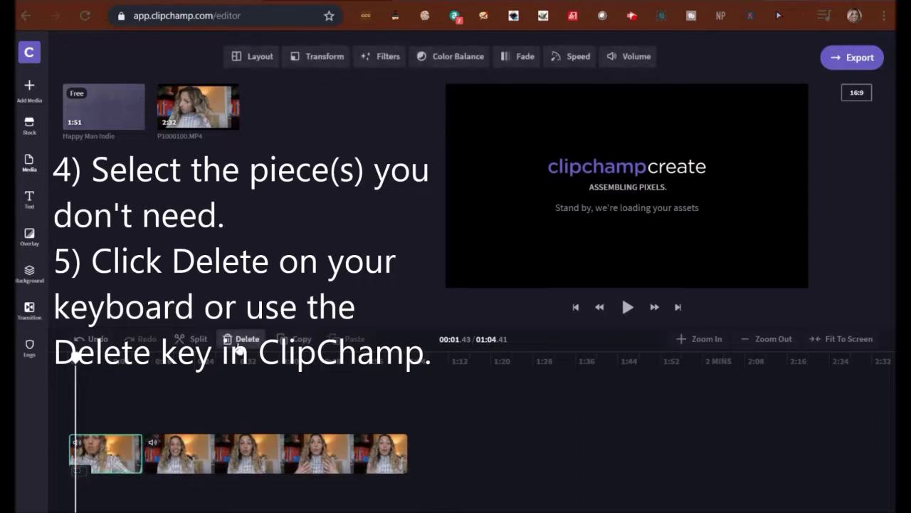
click(239, 345)
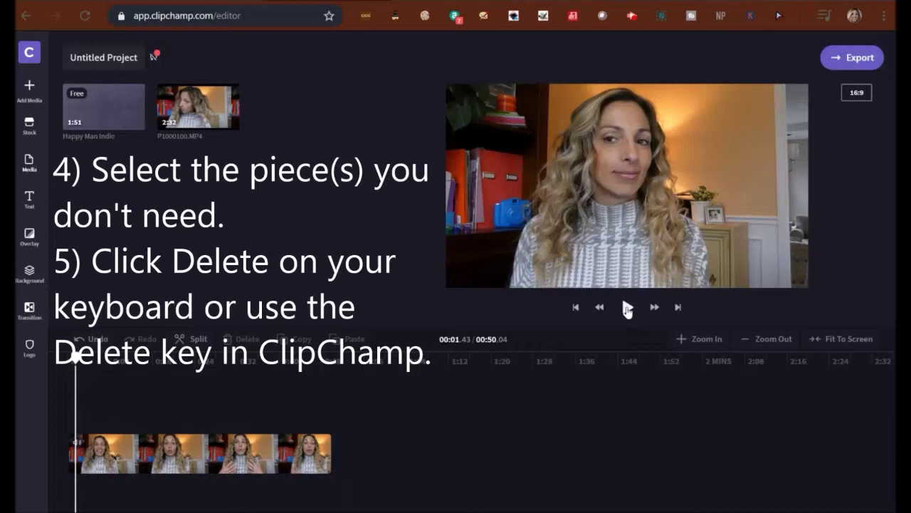
click(628, 307)
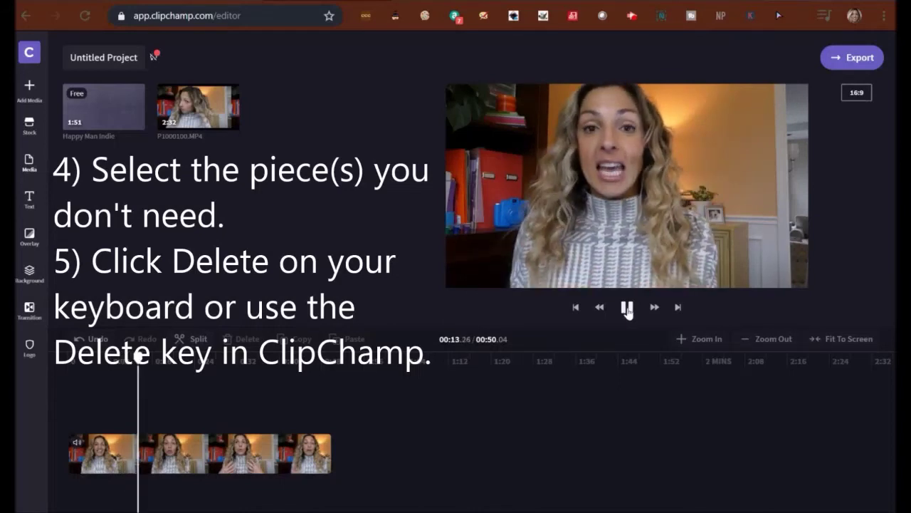
click(627, 308)
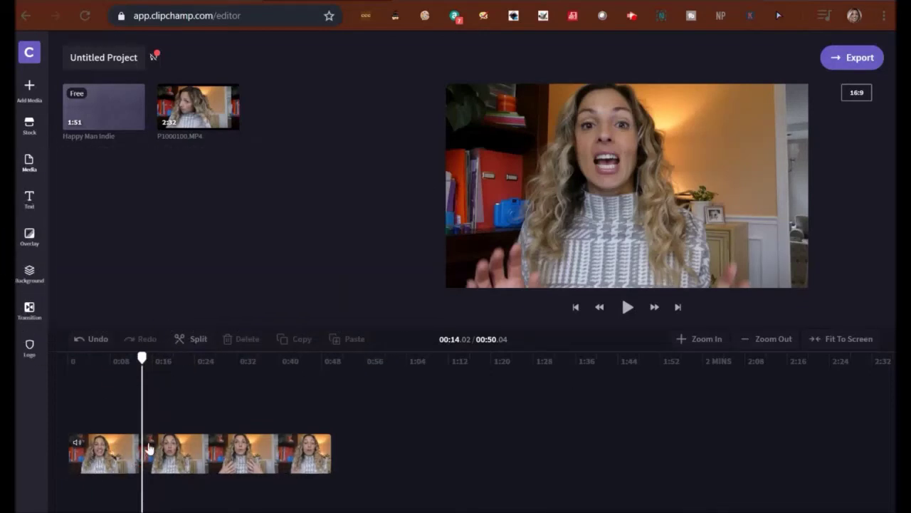
Split the first clip at 0:14 and delete the piece before it, leaving 0:36.02
click(118, 458)
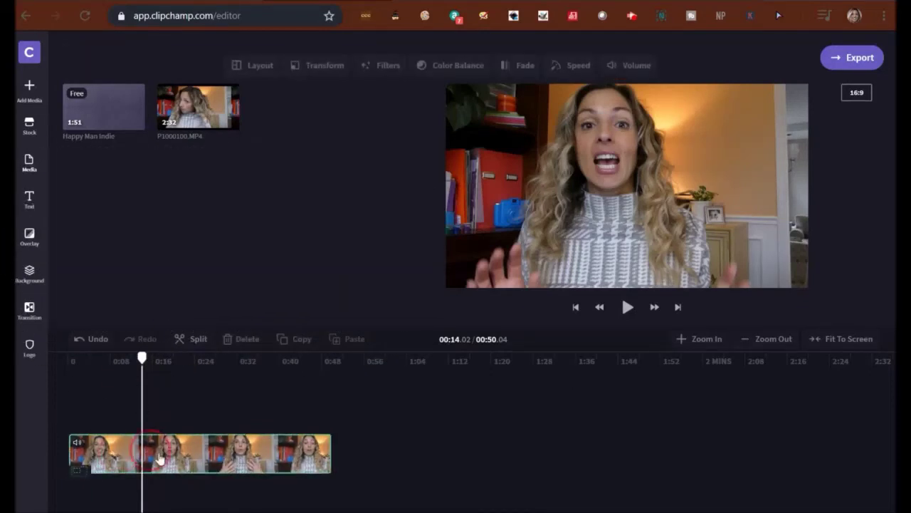
click(194, 339)
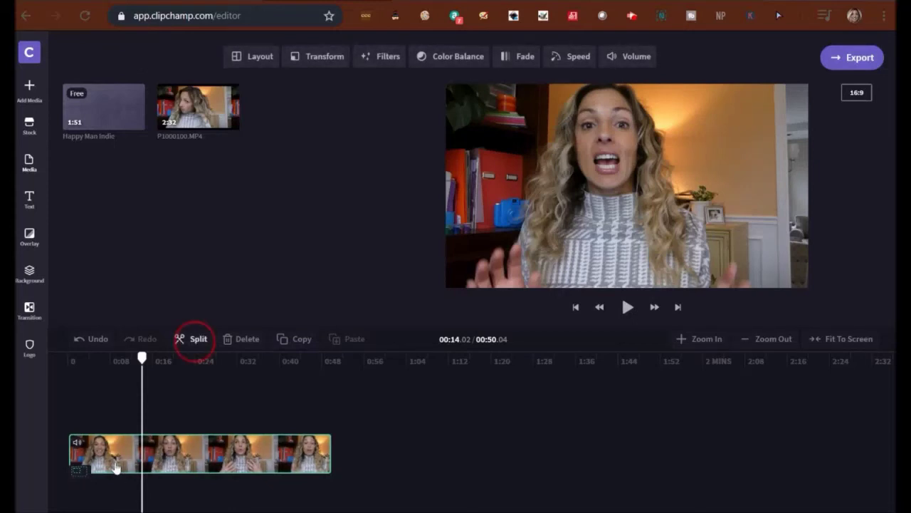
key(s)
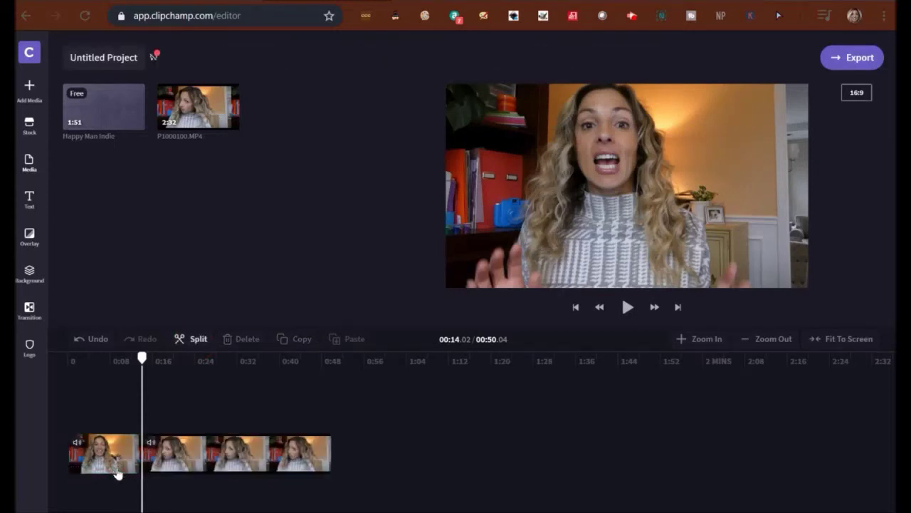
click(114, 458)
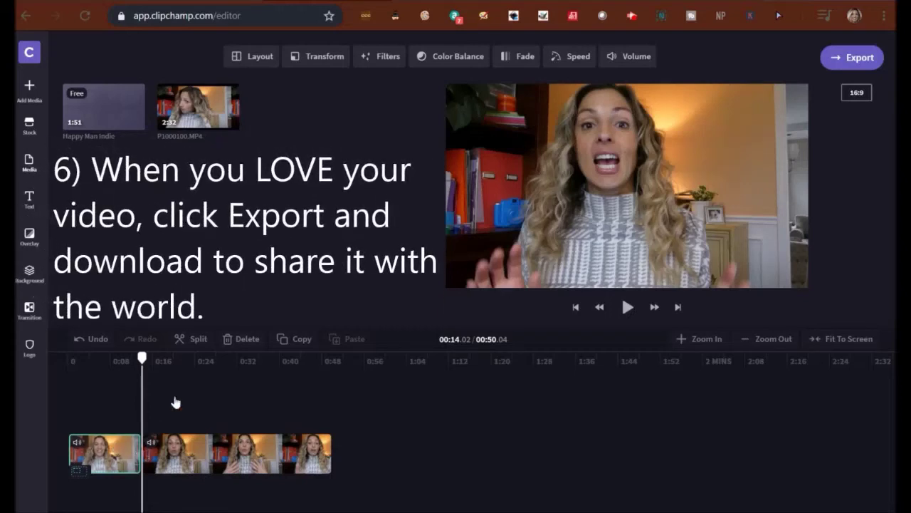
click(247, 338)
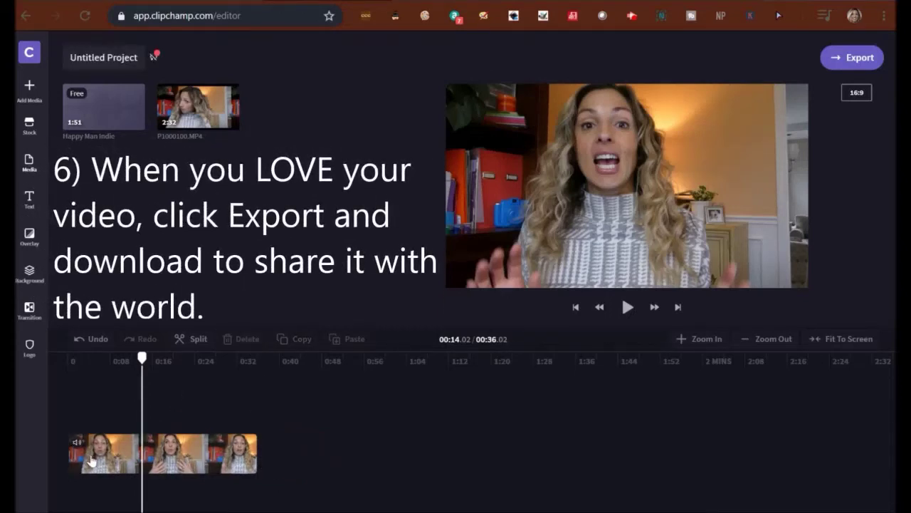
click(457, 450)
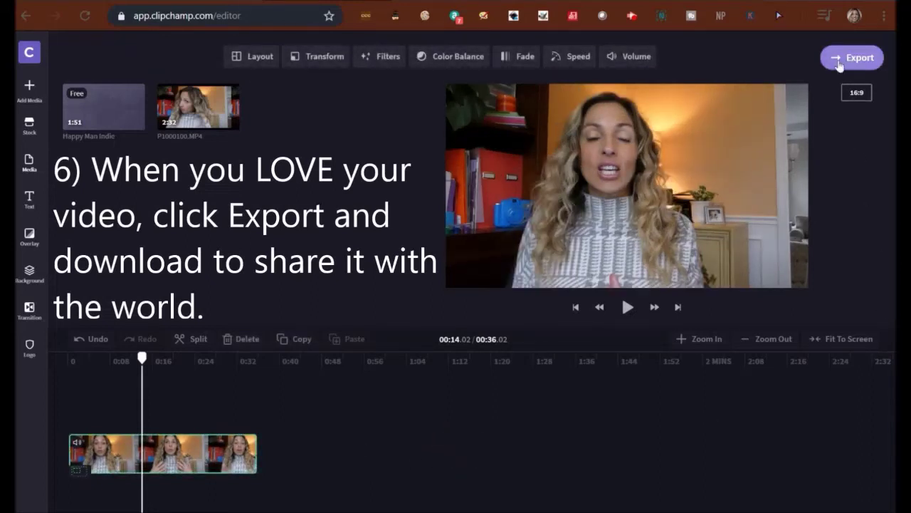
Set the export resolution to 720p with Default compression
click(819, 447)
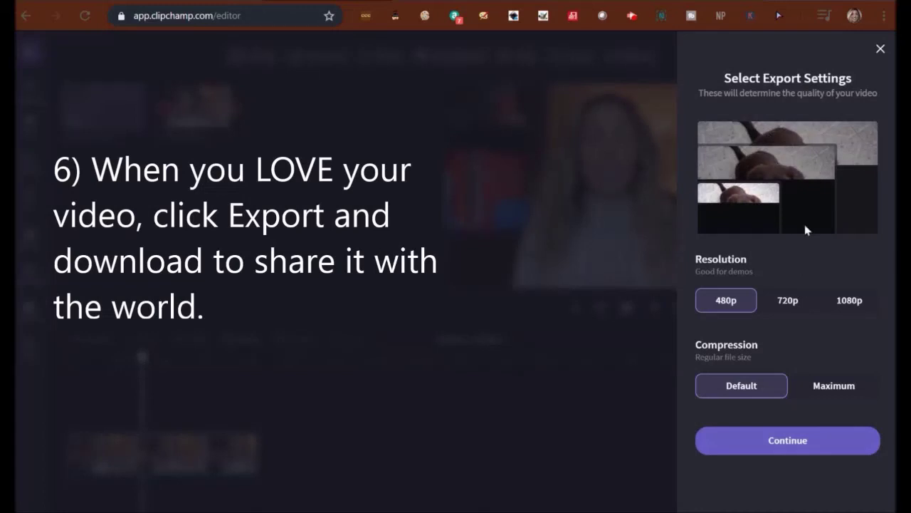
click(808, 343)
click(789, 302)
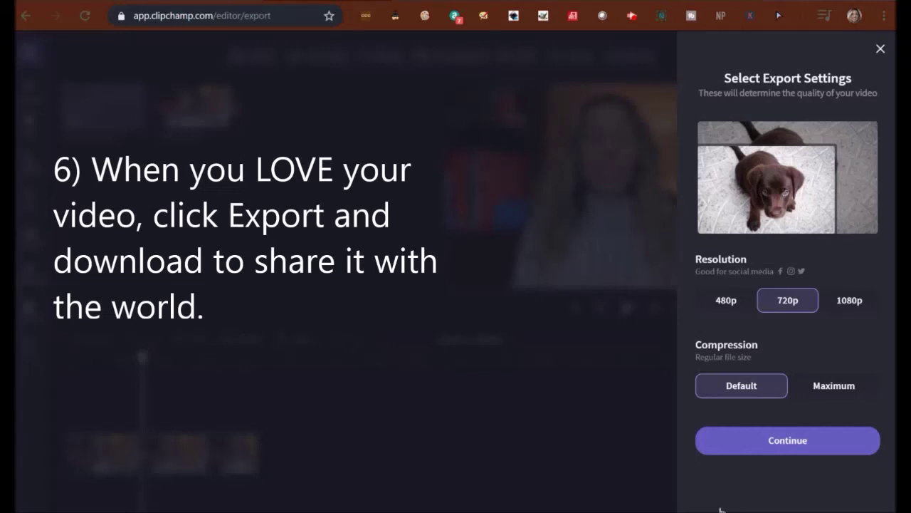
Start the 720p export and bring up the public share link and embed code
click(755, 452)
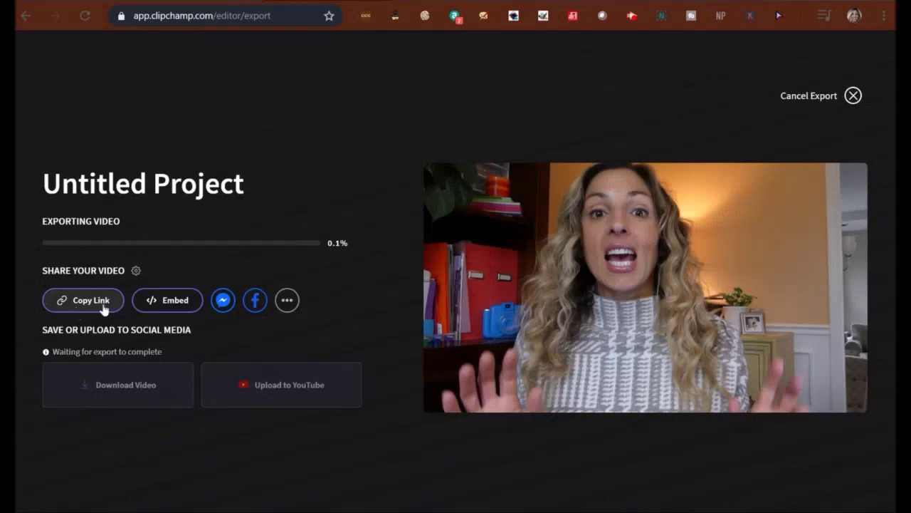
click(288, 306)
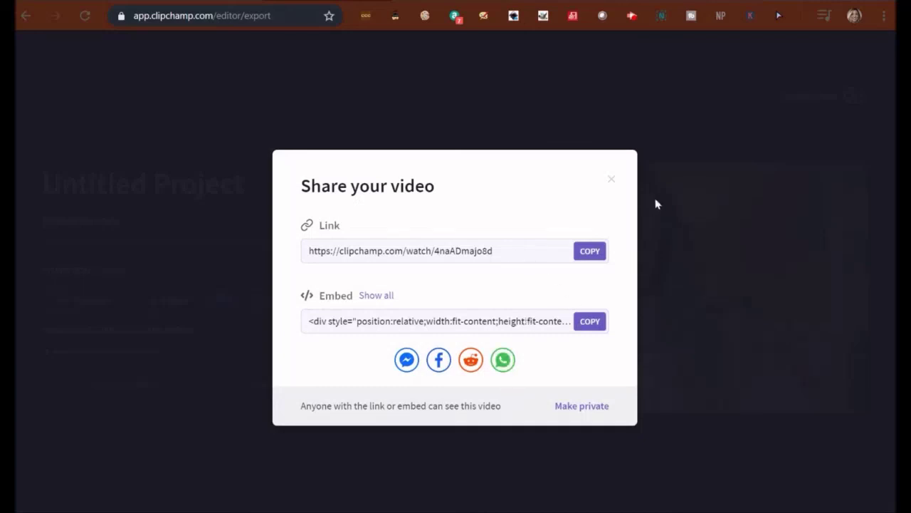
Close the Share your video dialog to return to the export progress page
click(611, 179)
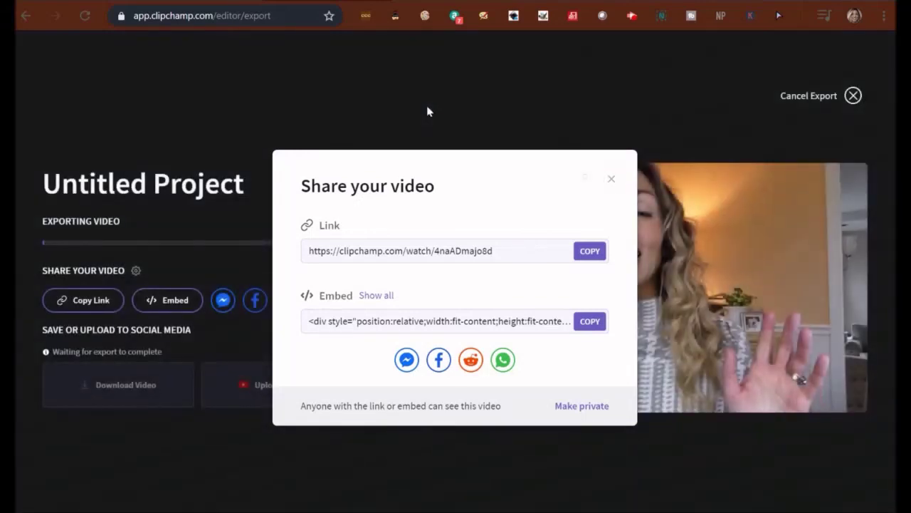